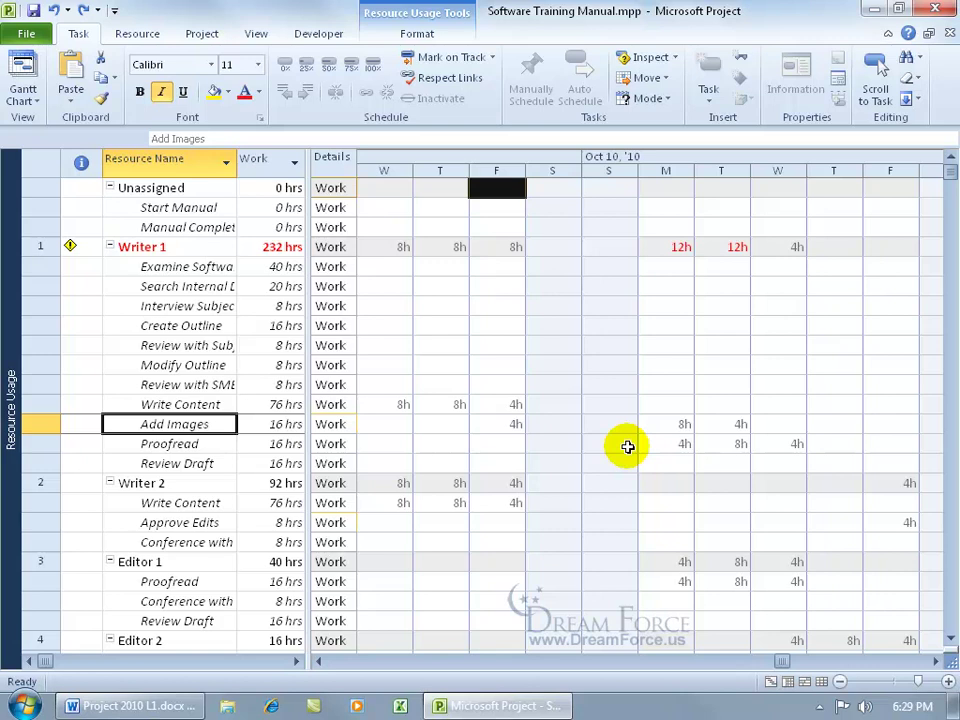
pyautogui.click(208, 36)
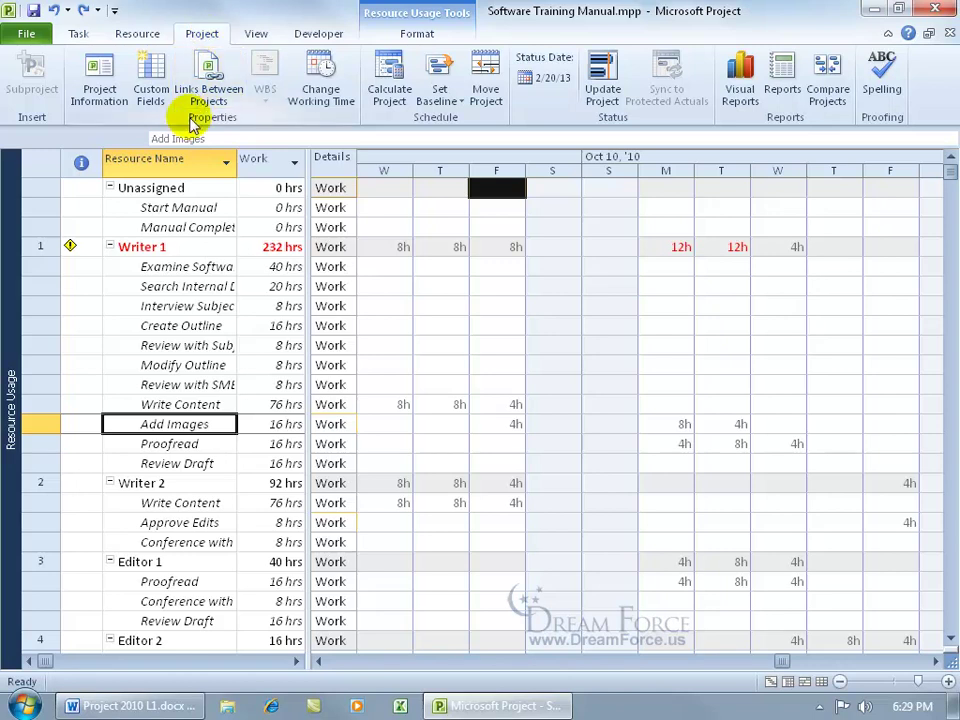
pyautogui.click(97, 85)
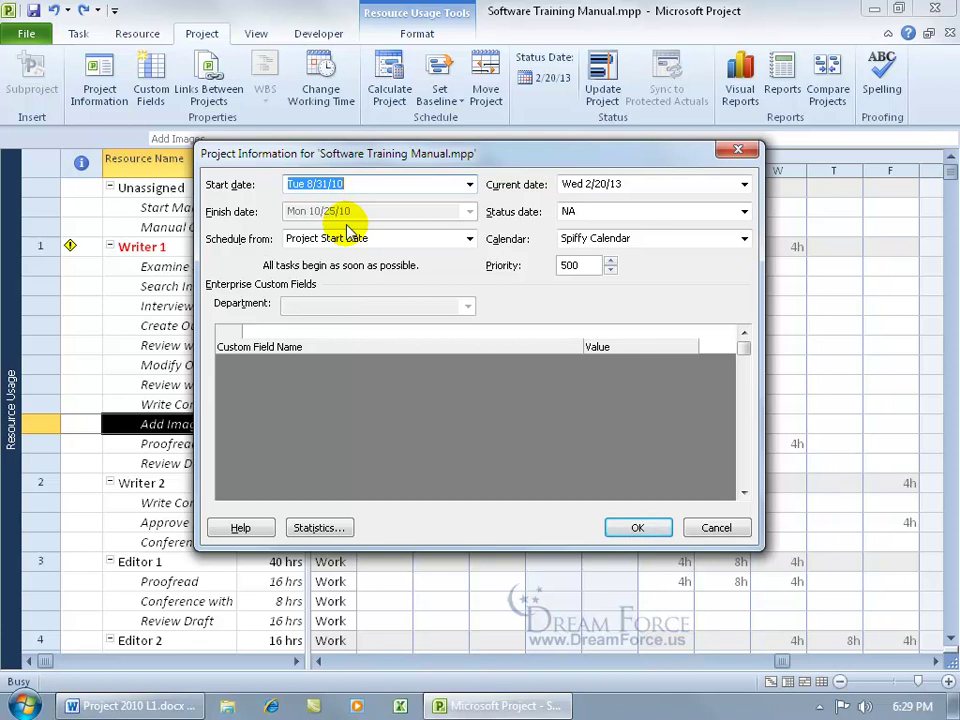
pyautogui.click(727, 530)
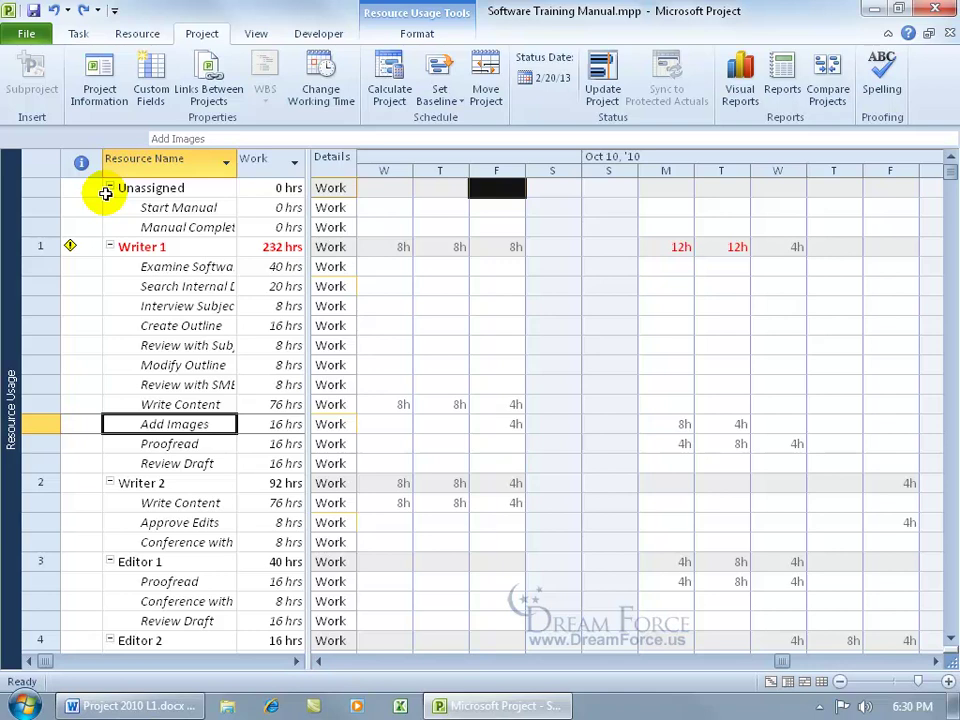
# Level Writer 1's assignments with Level Resource so daily work stays within 8h.
pyautogui.click(153, 244)
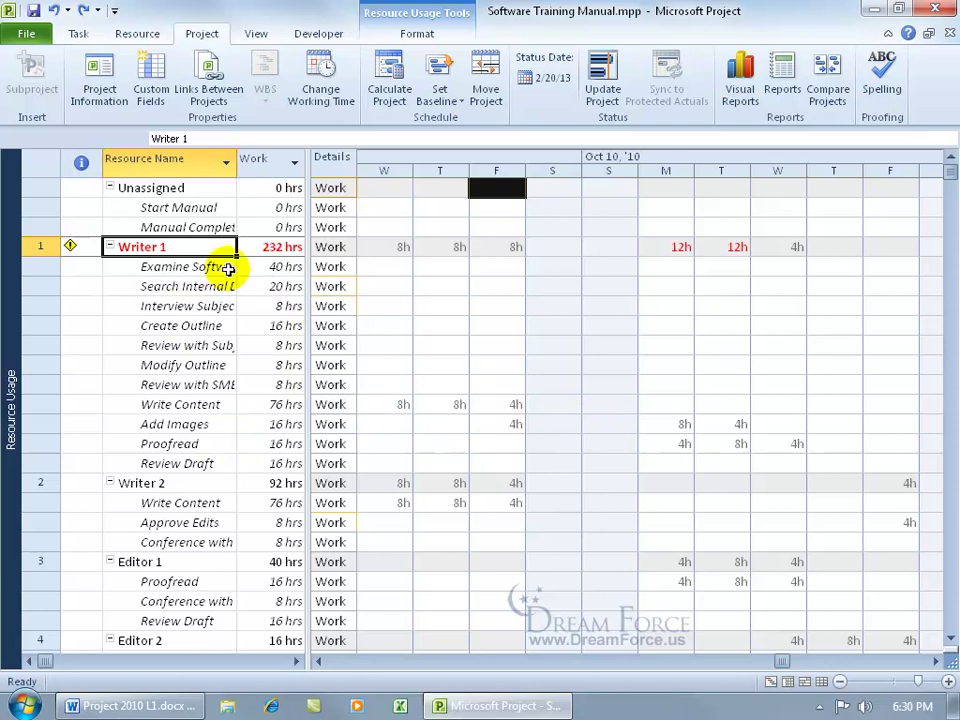
pyautogui.click(136, 33)
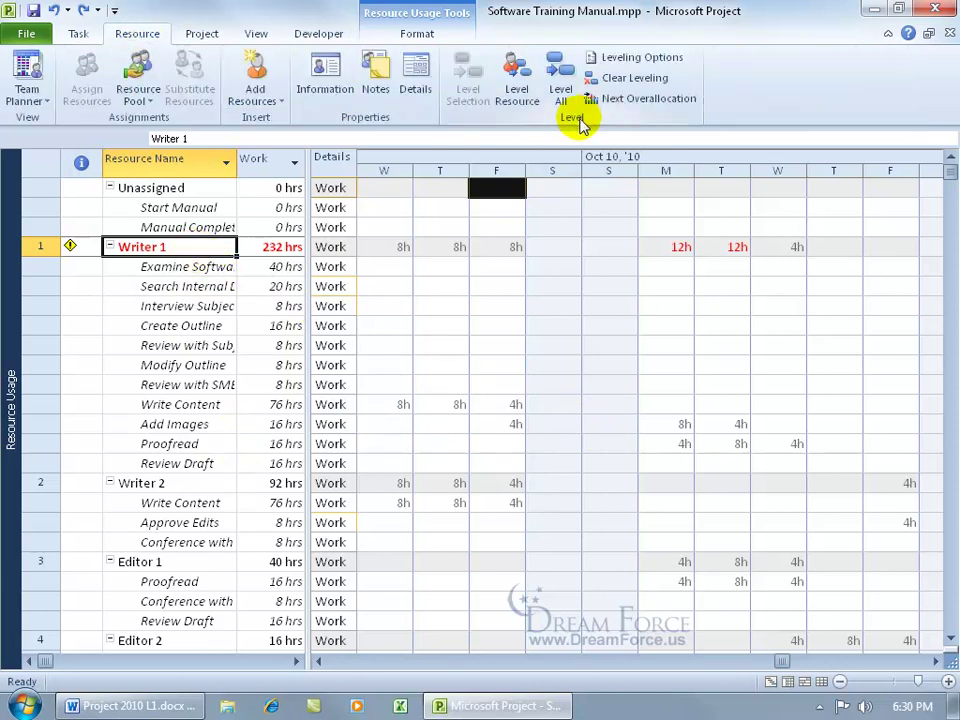
pyautogui.click(529, 104)
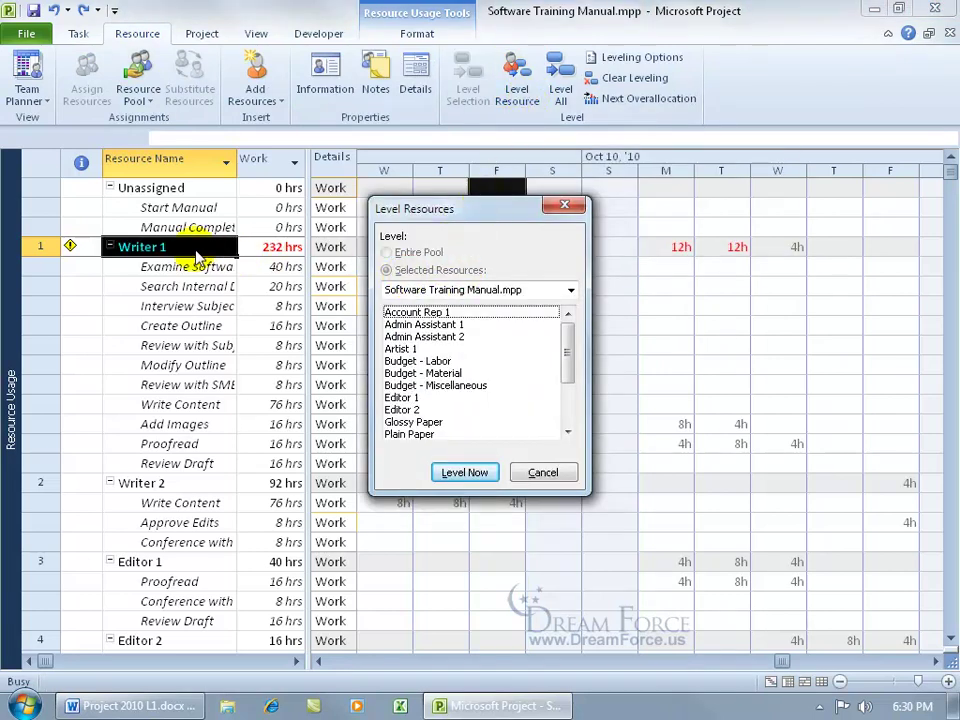
pyautogui.moveTo(568, 326); pyautogui.dragTo(568, 385)
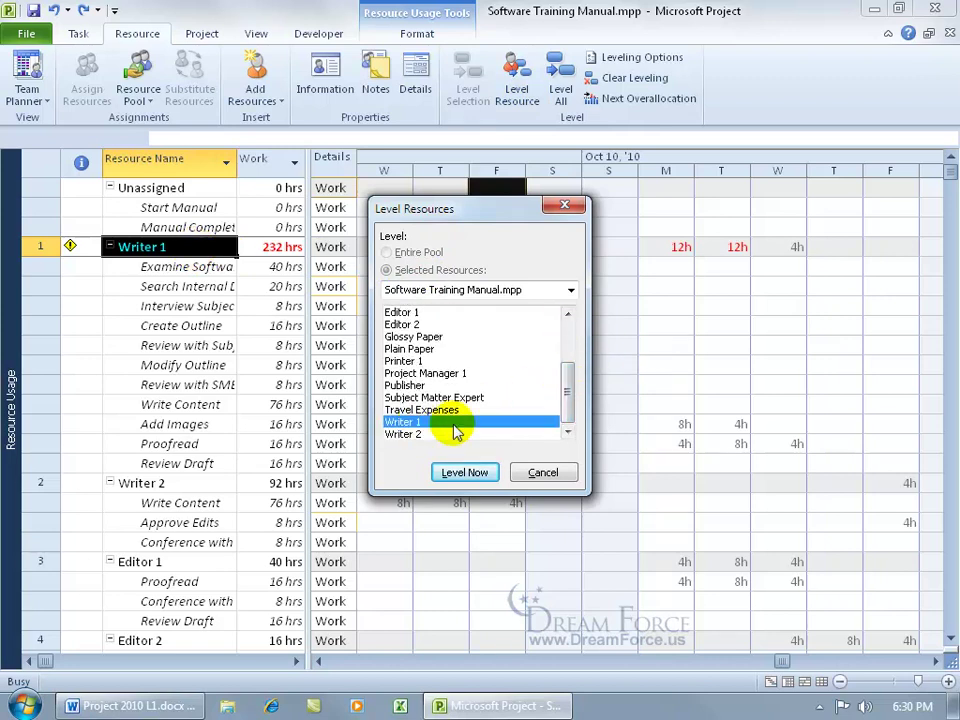
pyautogui.click(472, 475)
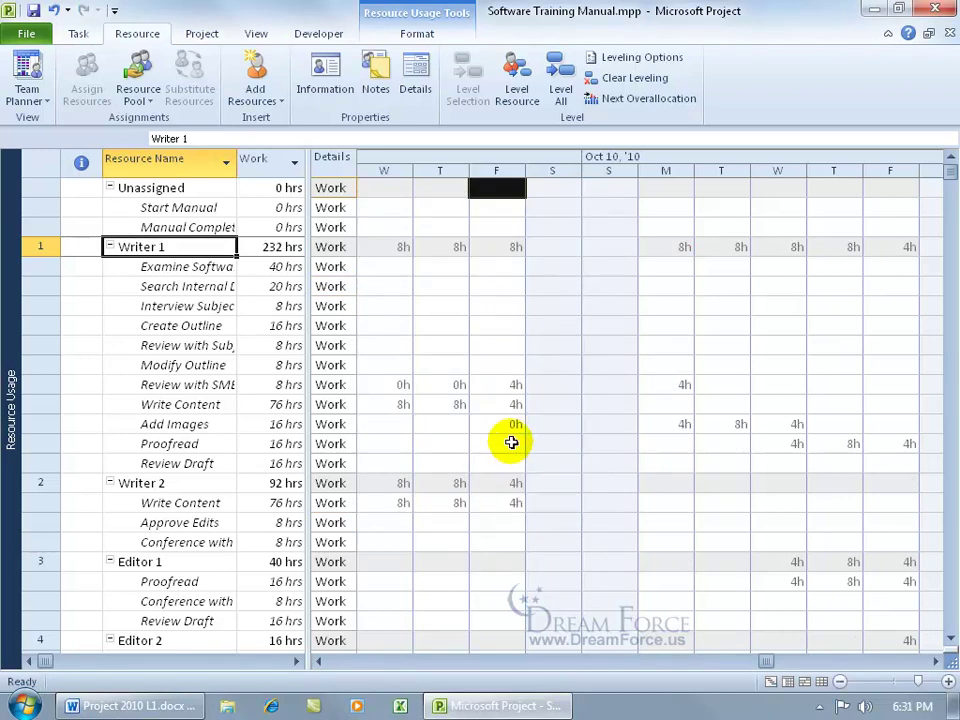
# Switch to the Gantt Chart, check Review with SME's delayed dates, then select Development Phase and Add Images.
pyautogui.rightClick(13, 322)
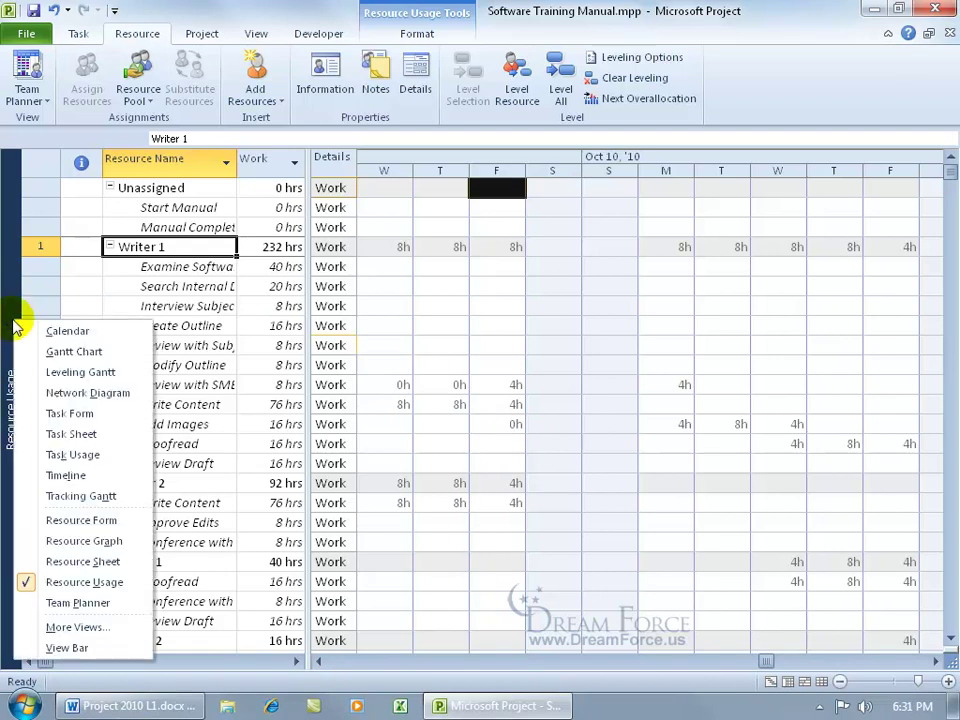
pyautogui.click(62, 352)
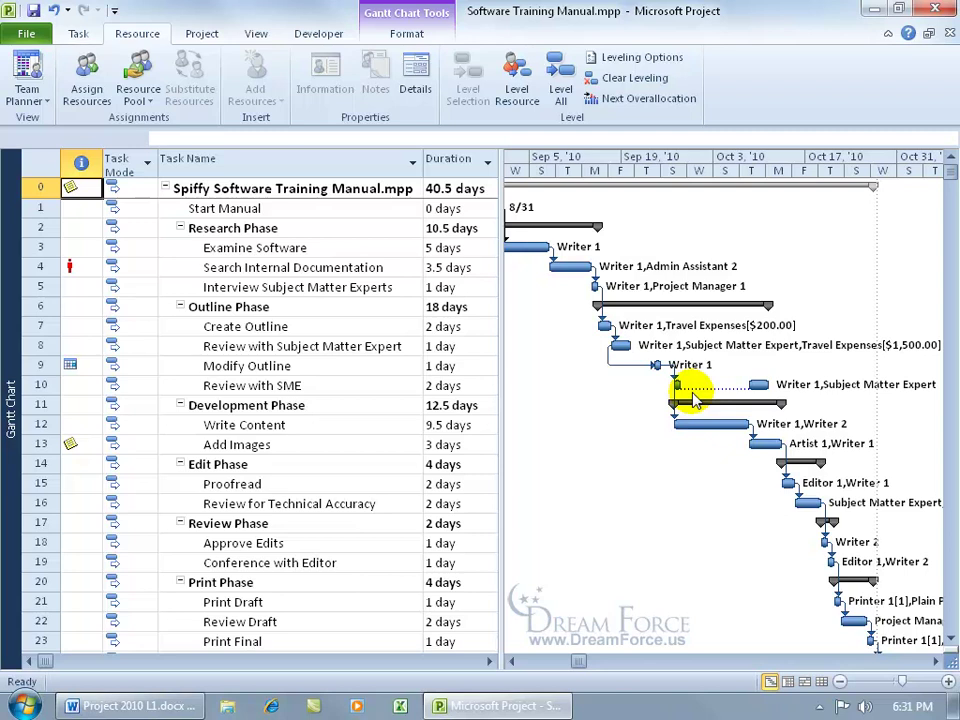
pyautogui.moveTo(677, 384)
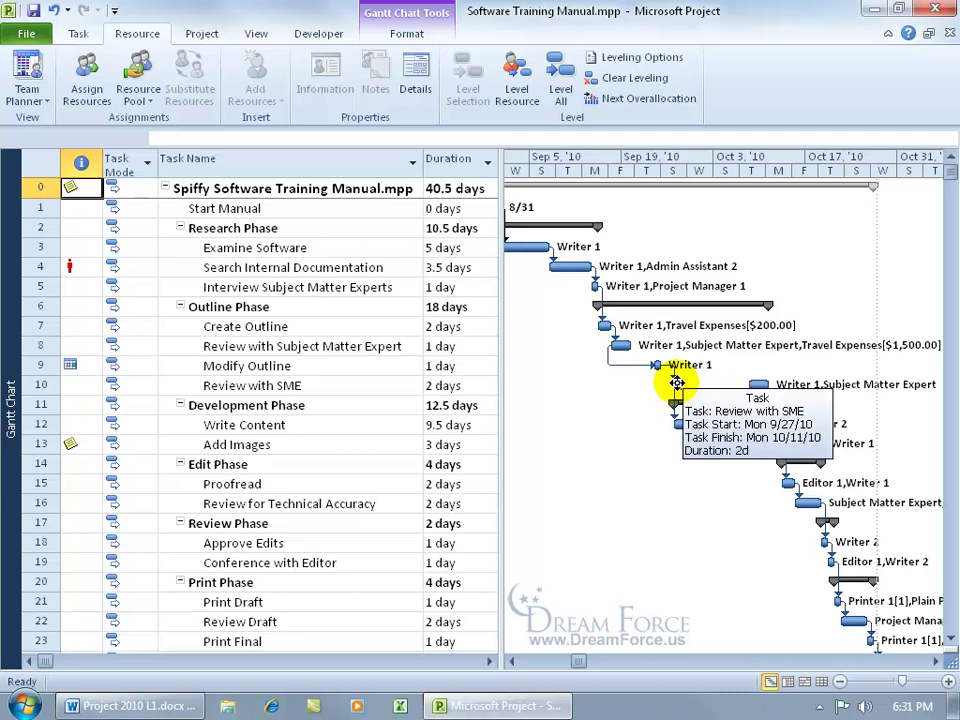
pyautogui.moveTo(679, 376); pyautogui.dragTo(770, 390)
pyautogui.click(338, 411)
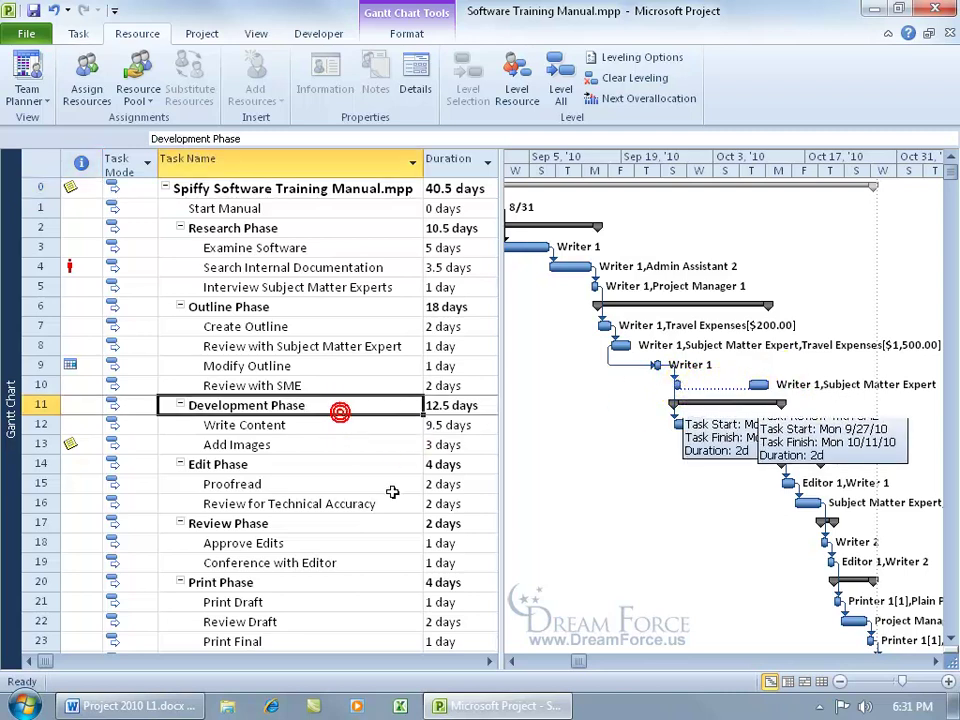
pyautogui.click(368, 446)
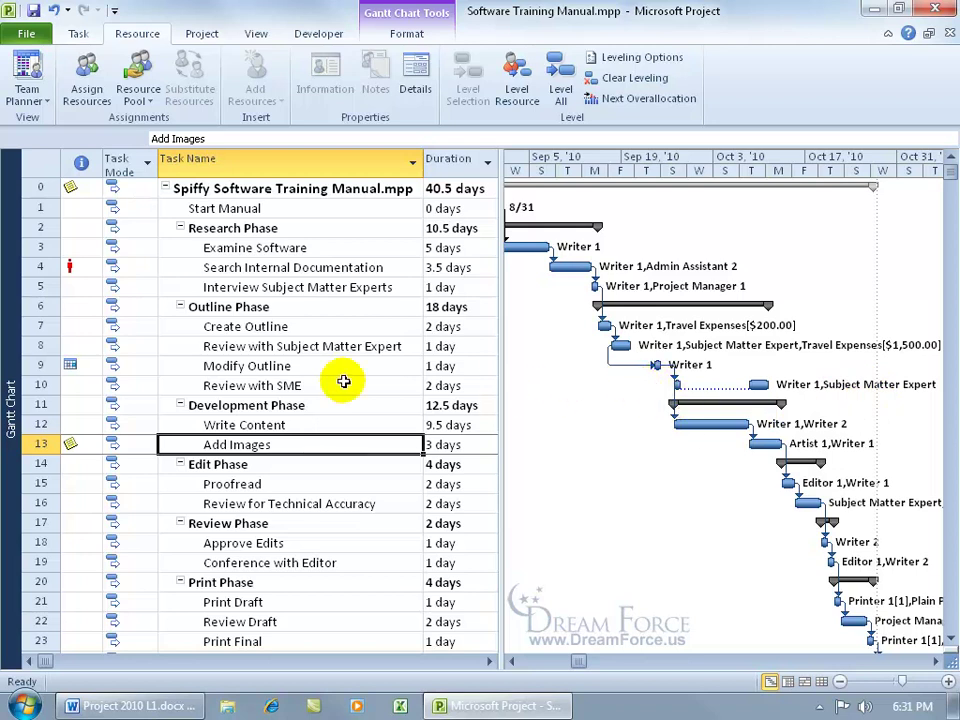
# Switch to Resource Usage and scroll to the Subject Matter Expert's Review with SME work on 9/27/10.
pyautogui.rightClick(10, 390)
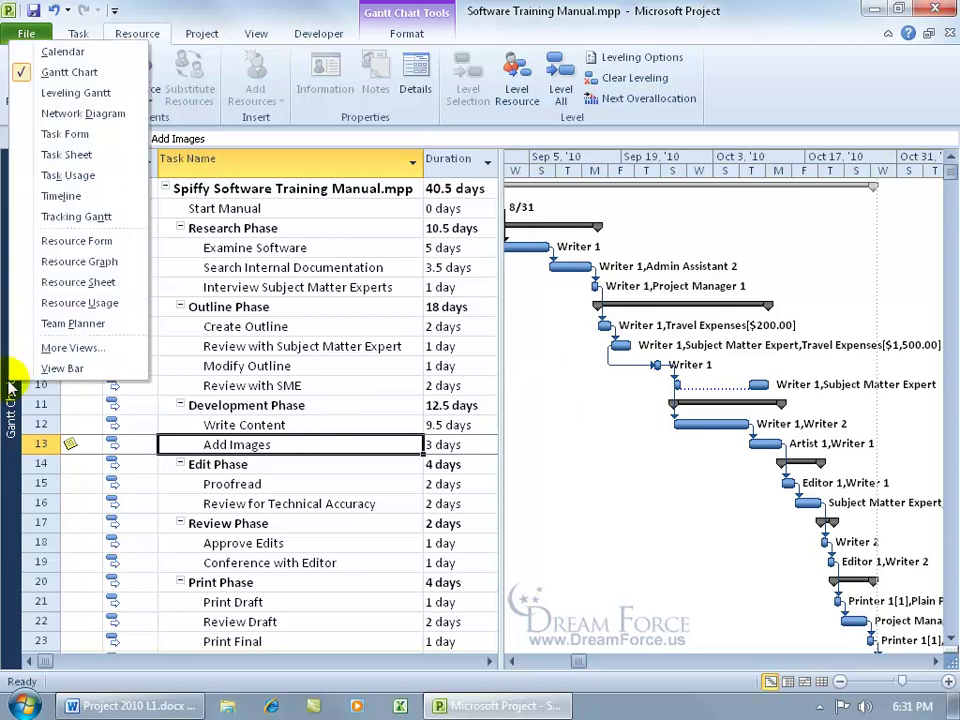
pyautogui.click(84, 306)
pyautogui.scroll(-7, 187, 460)
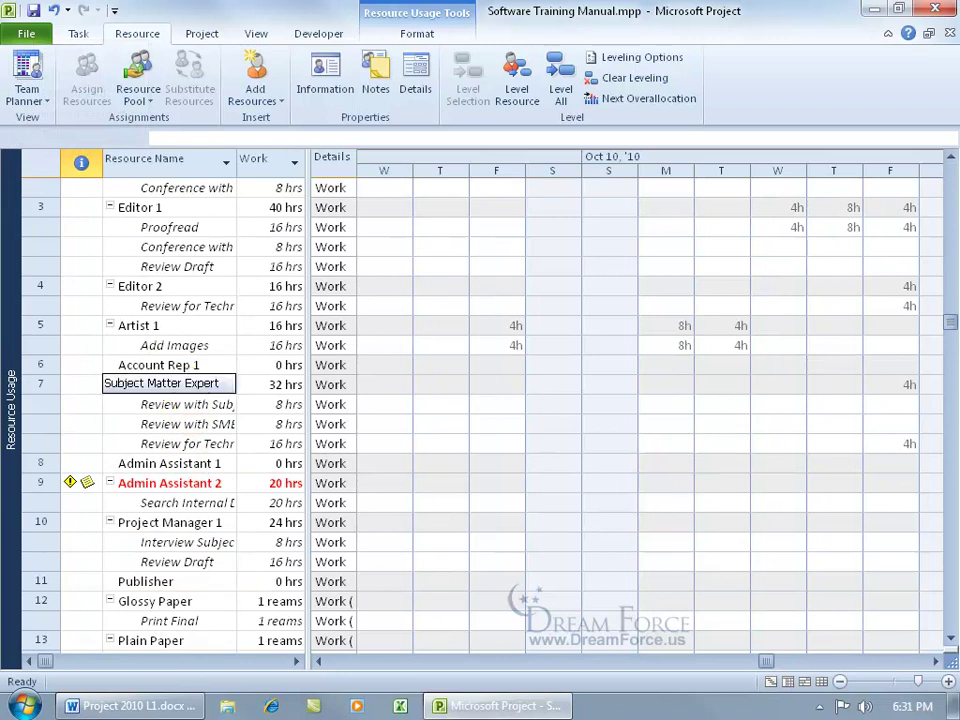
pyautogui.click(205, 424)
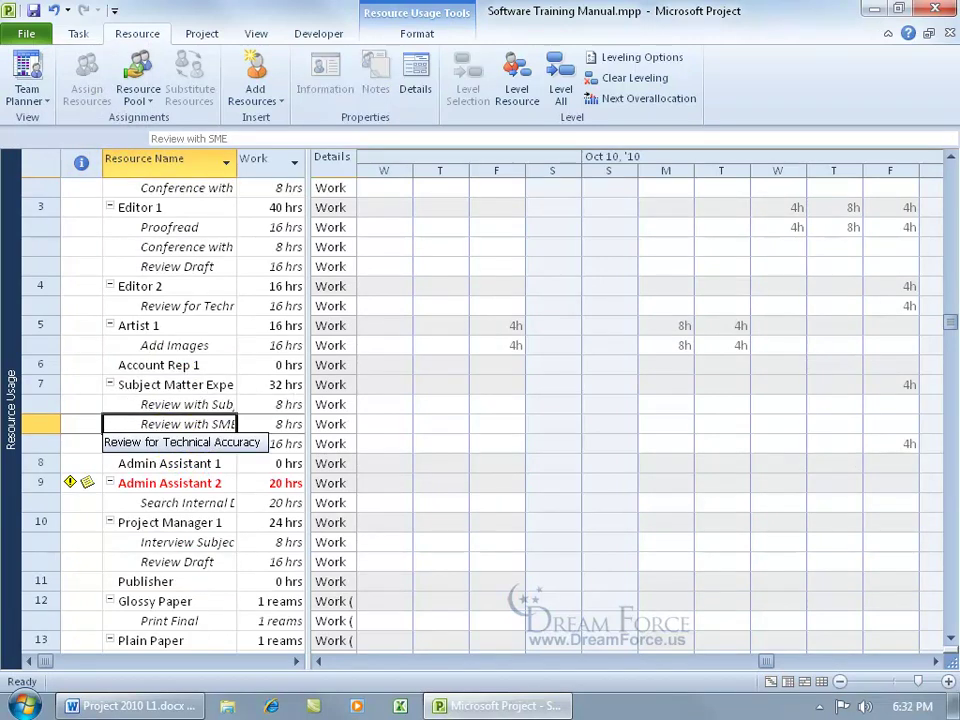
pyautogui.click(77, 34)
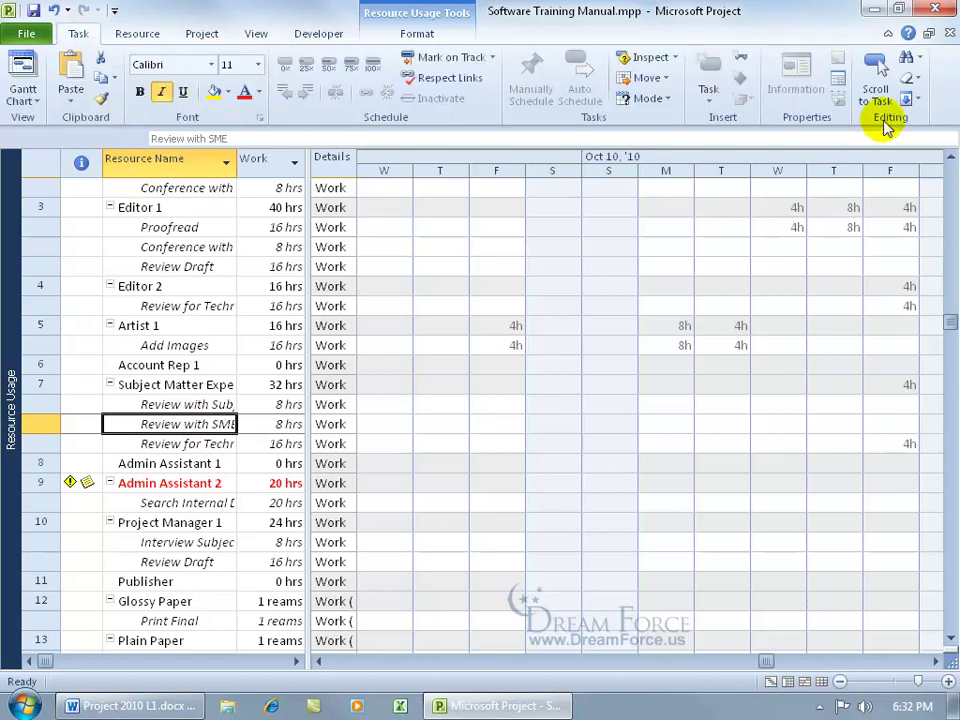
pyautogui.click(878, 90)
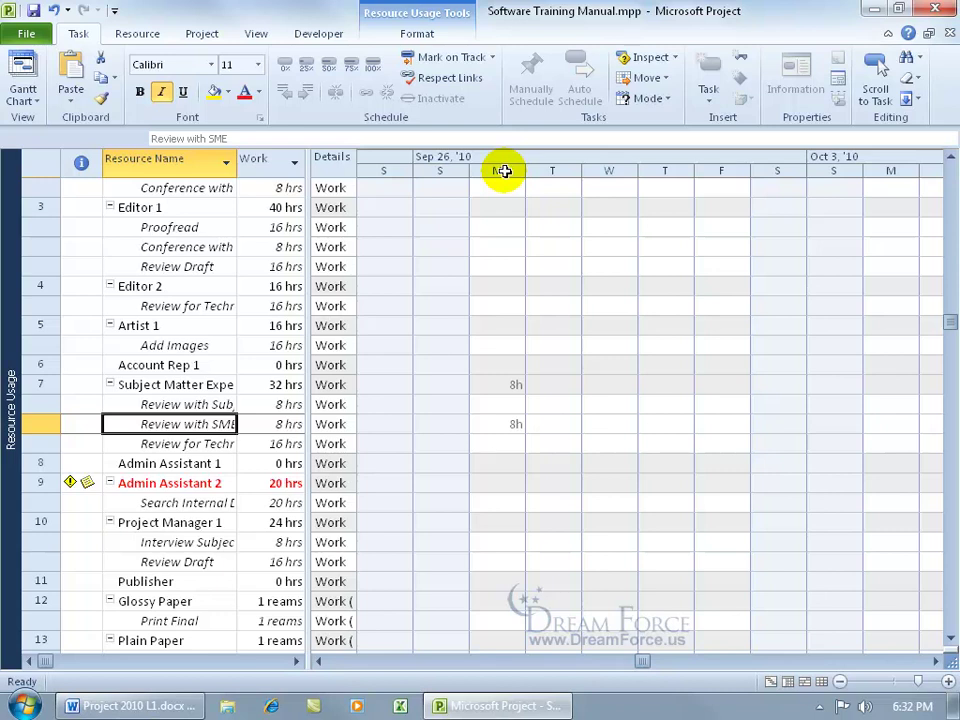
# Return to the Gantt Chart and scroll down to the last task, Manual Complete on 10/27.
pyautogui.rightClick(10, 368)
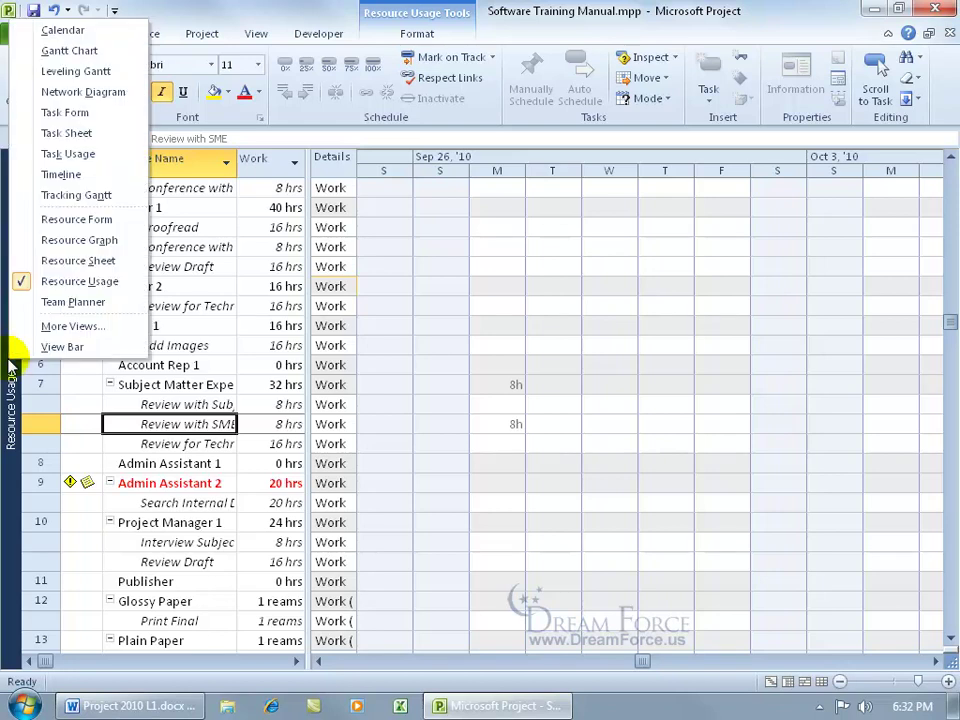
pyautogui.click(72, 46)
pyautogui.click(951, 638)
pyautogui.click(951, 638)
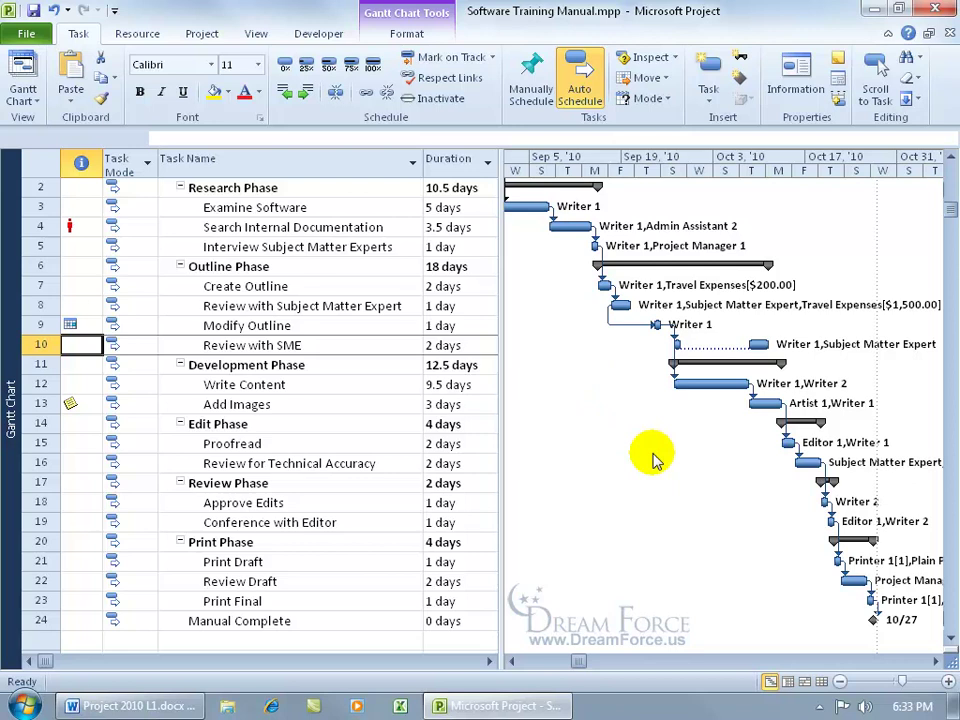
# Apply the Leveling Gantt view from the full list of views.
pyautogui.rightClick(14, 360)
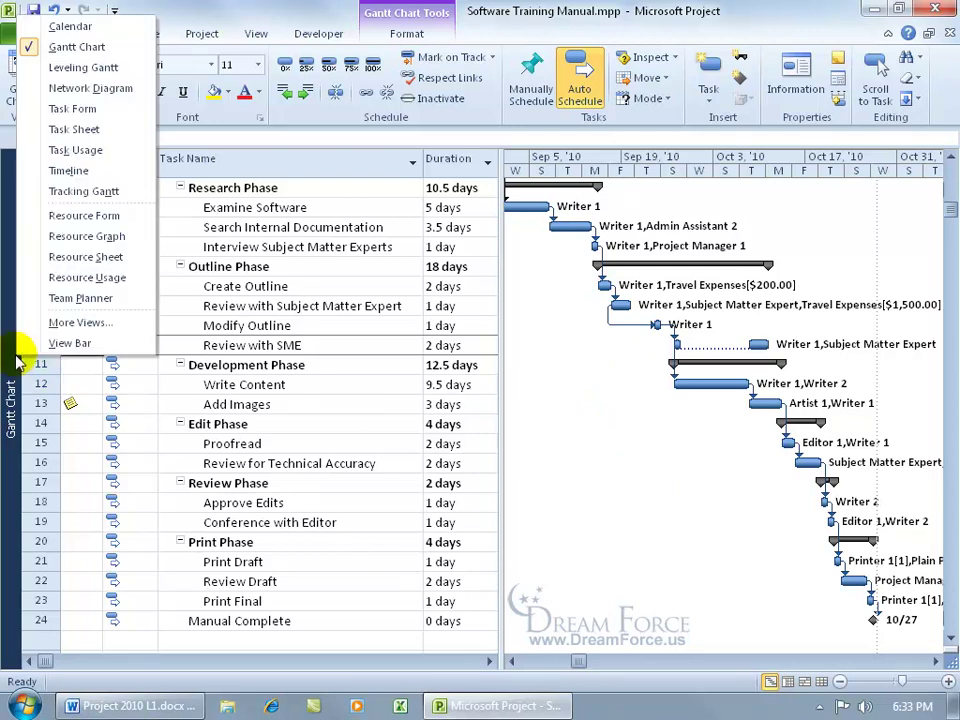
pyautogui.click(50, 322)
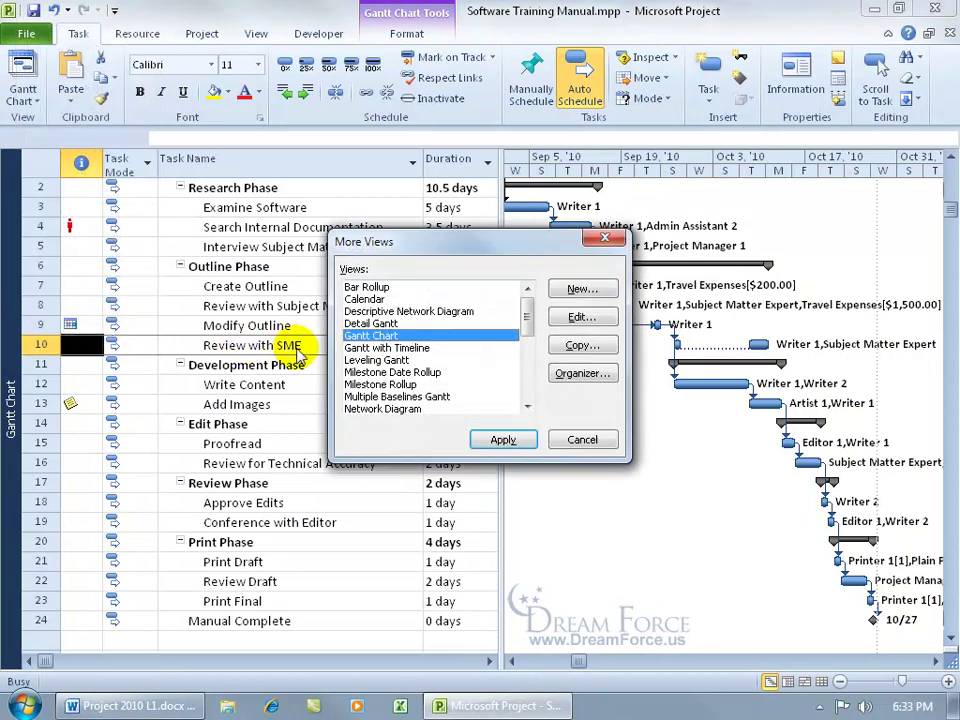
pyautogui.click(360, 360)
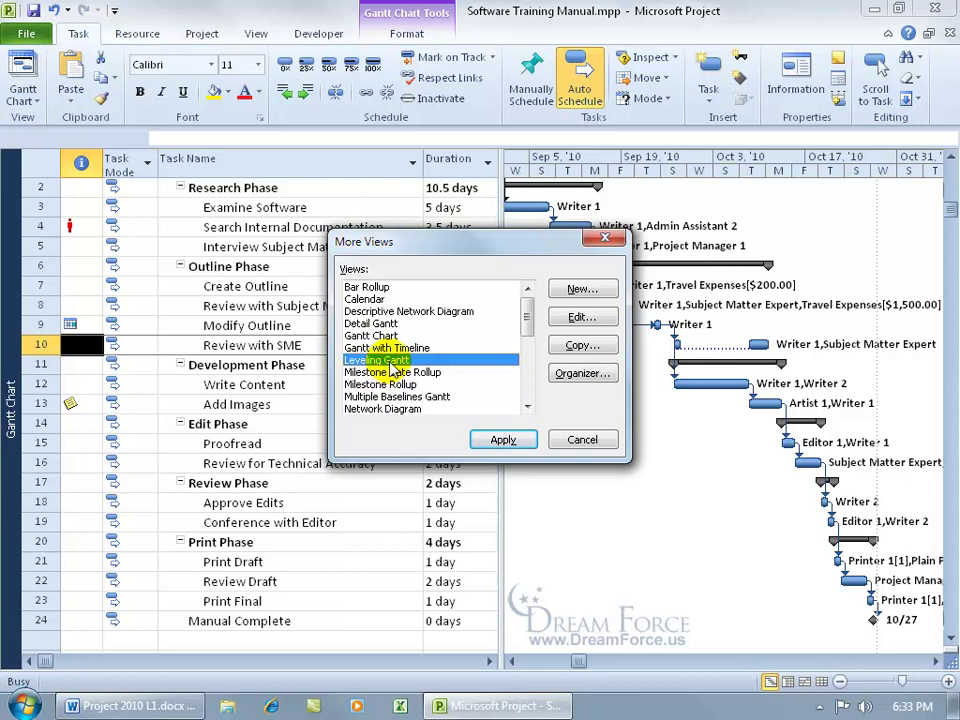
pyautogui.doubleClick(386, 364)
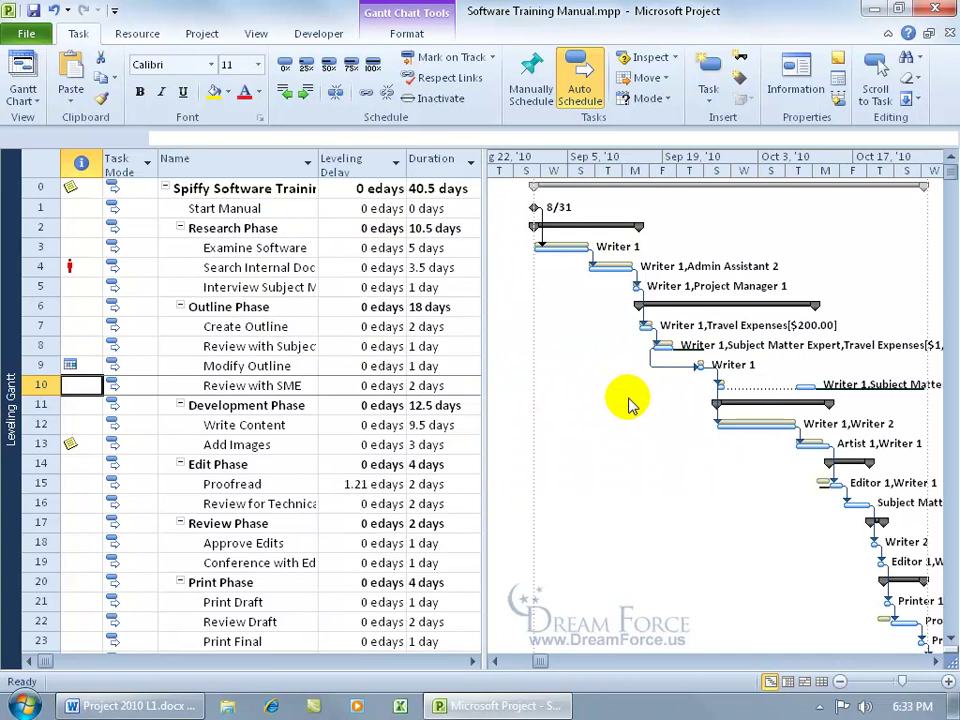
# Zoom the timescale to fit the entire project.
pyautogui.rightClick(604, 160)
pyautogui.click(652, 193)
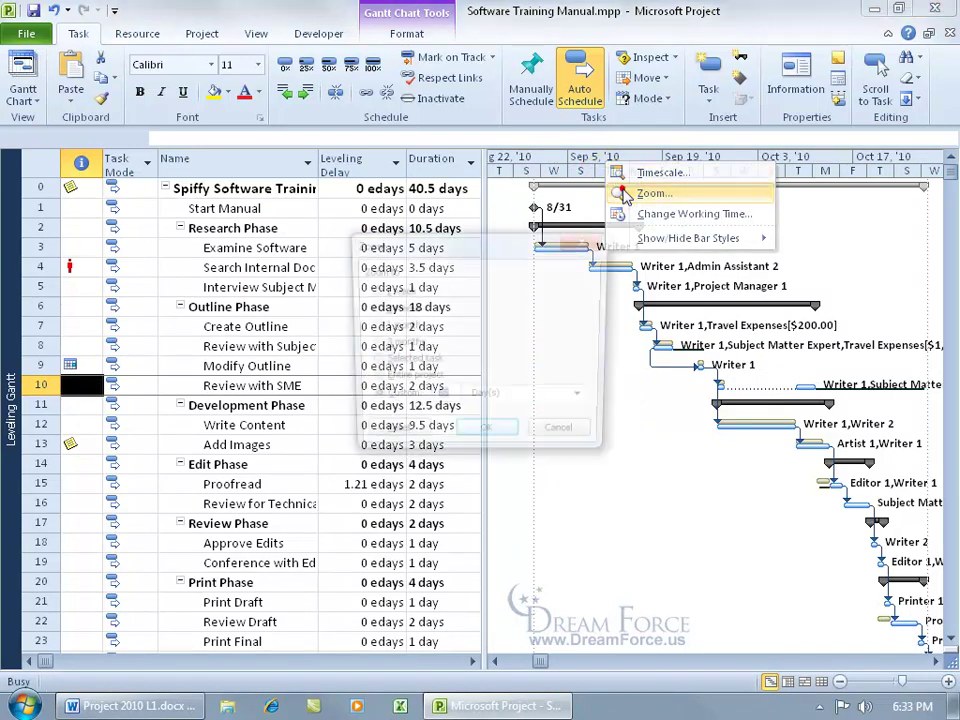
pyautogui.click(372, 380)
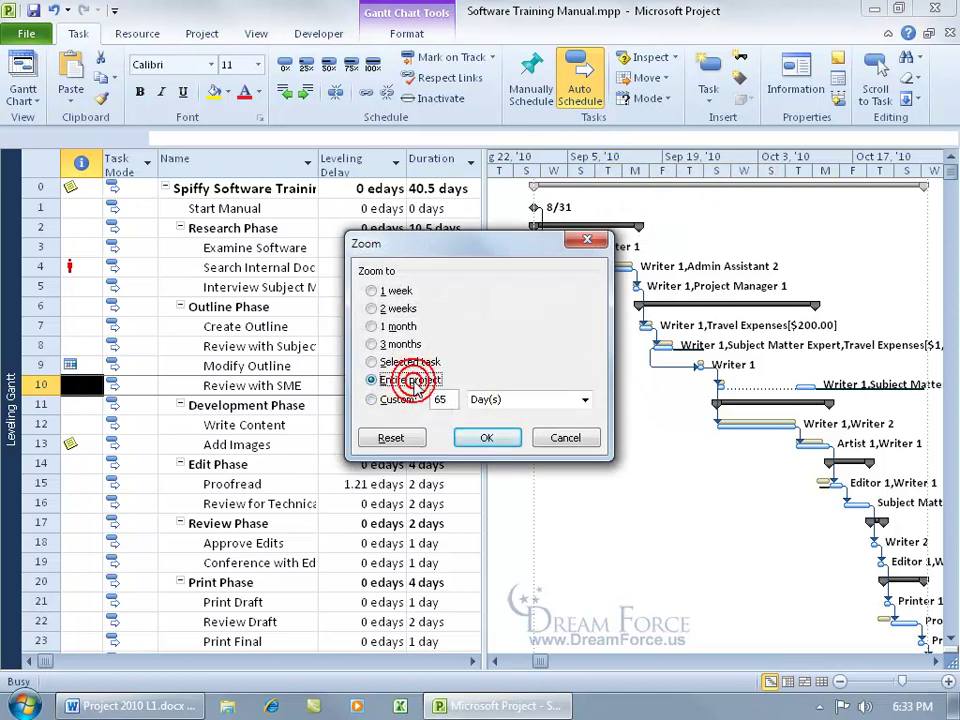
pyautogui.click(487, 439)
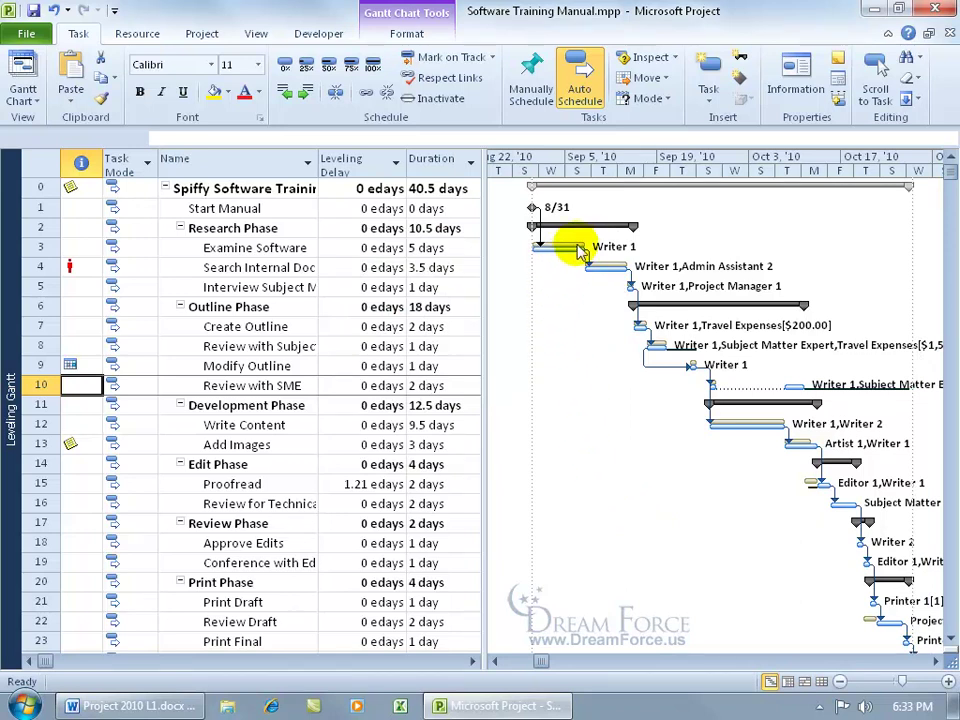
pyautogui.click(555, 270)
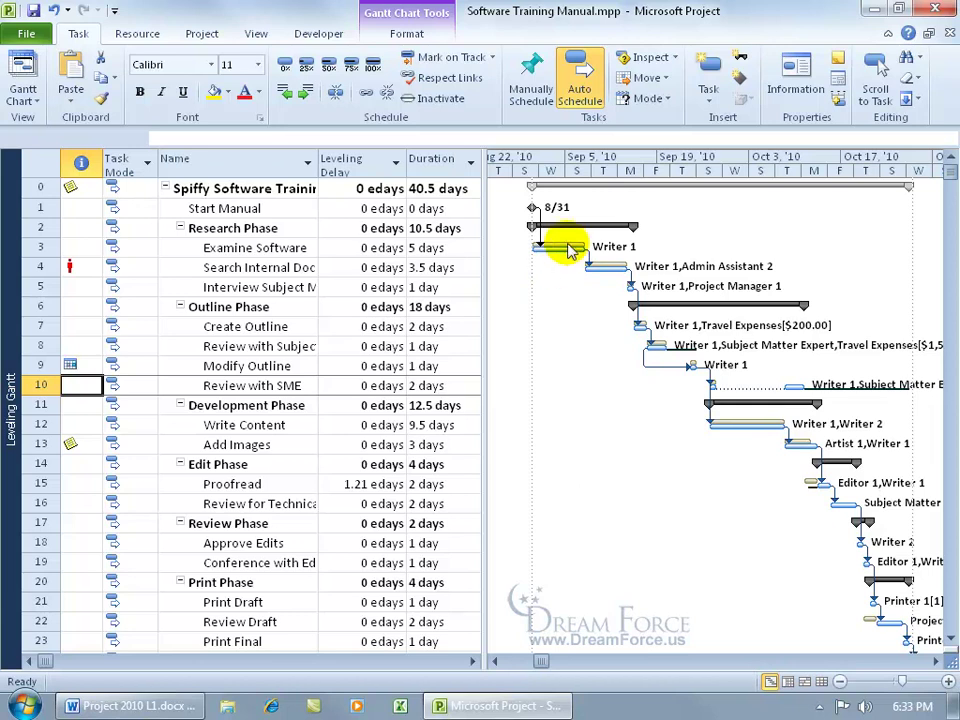
pyautogui.moveTo(568, 250)
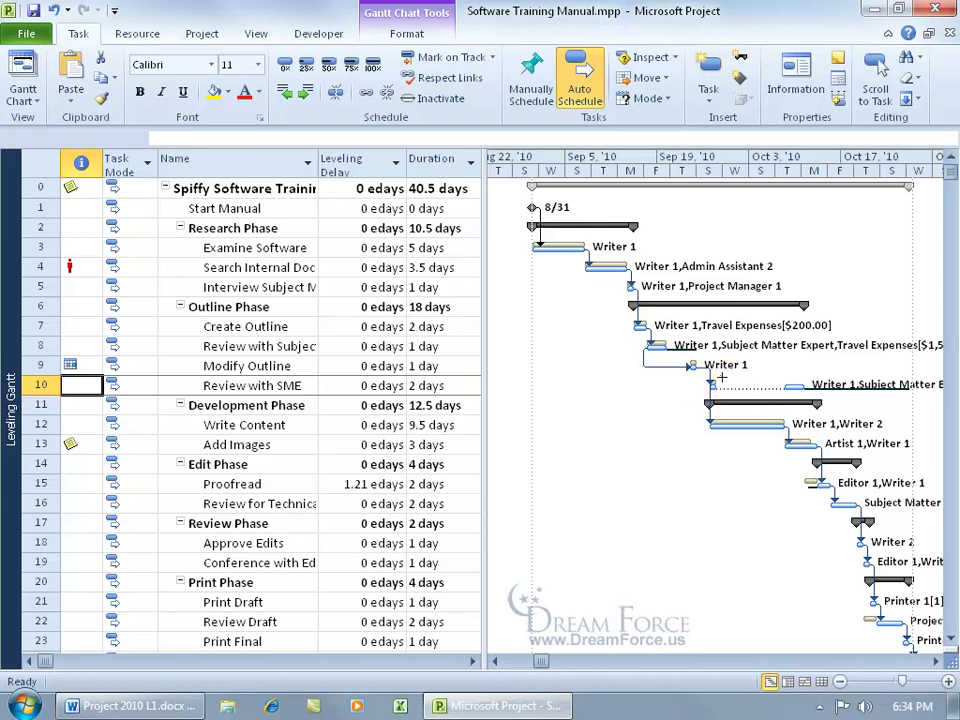
pyautogui.moveTo(713, 389)
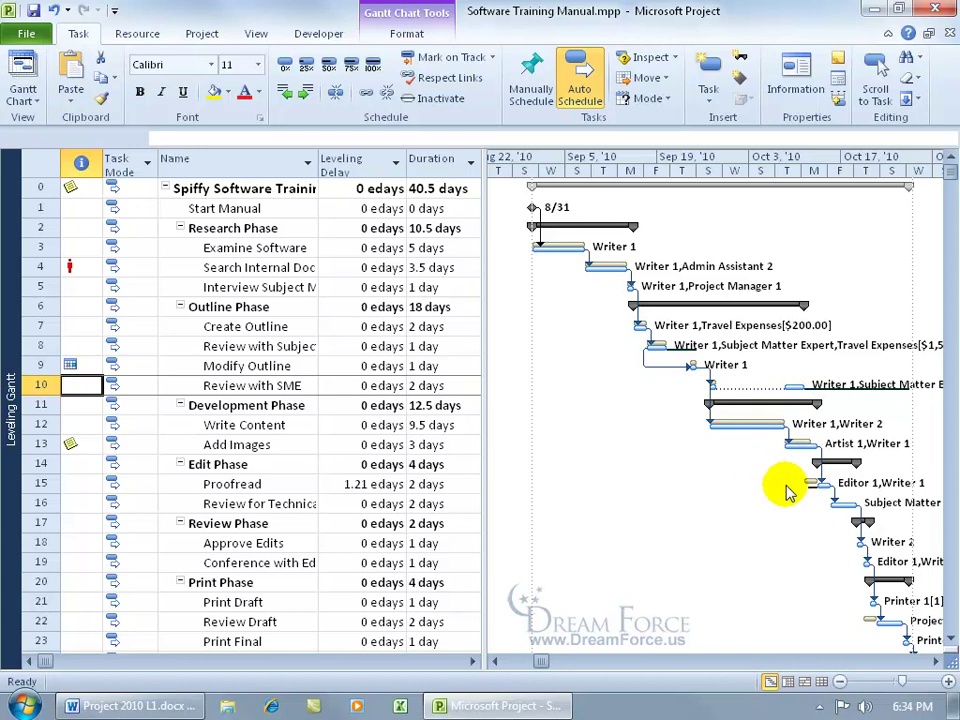
pyautogui.moveTo(817, 487)
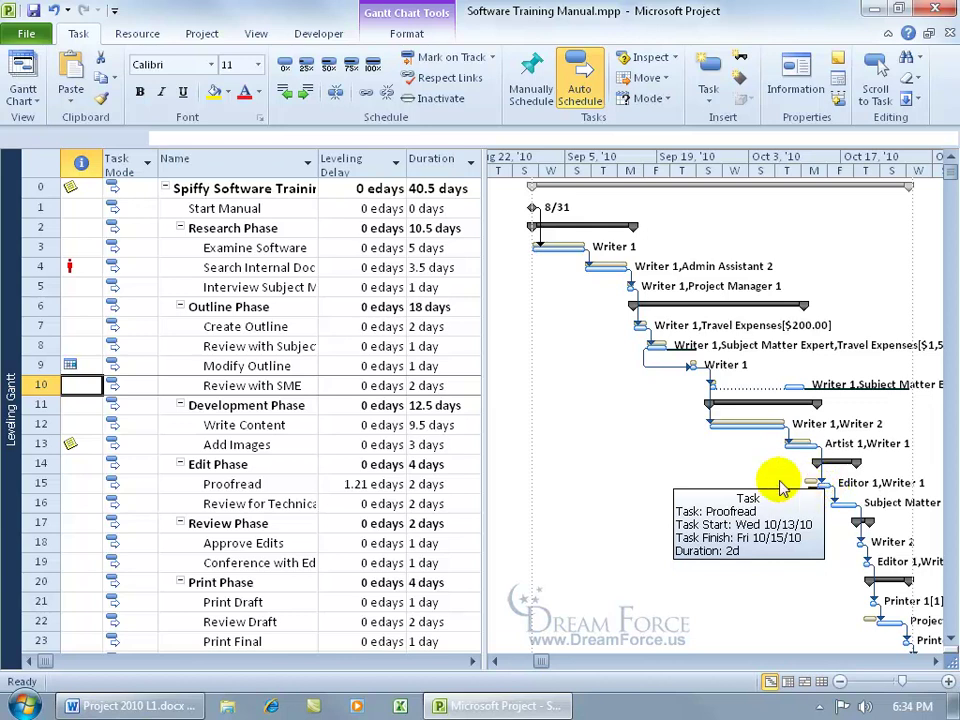
# Check the leveling delays of Review Phase and Proofread (1.21 edays).
pyautogui.click(619, 449)
pyautogui.click(339, 521)
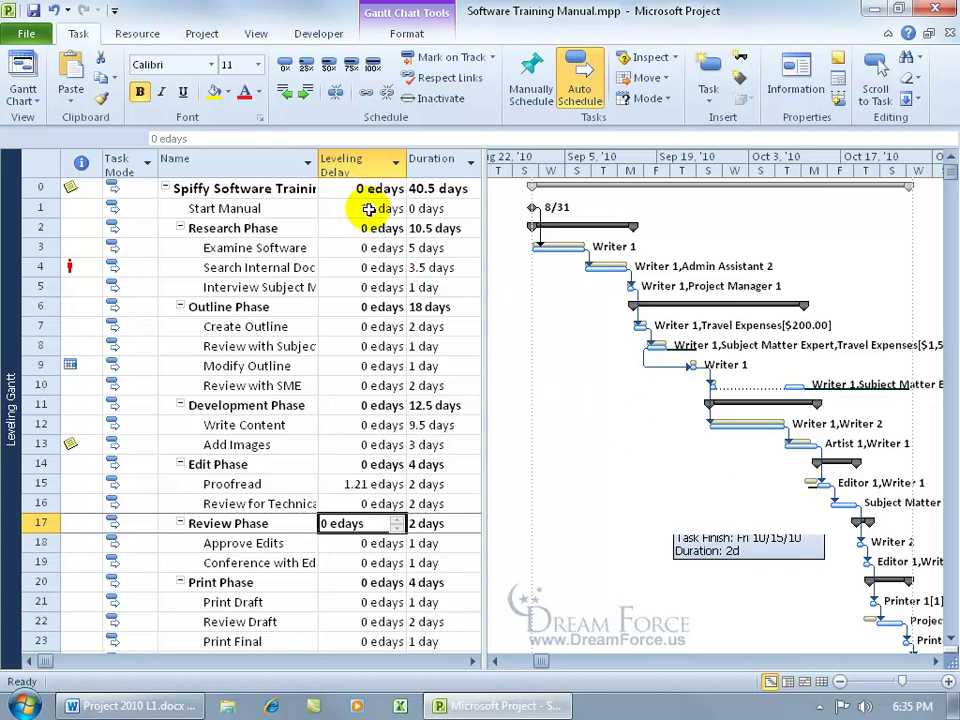
pyautogui.click(364, 483)
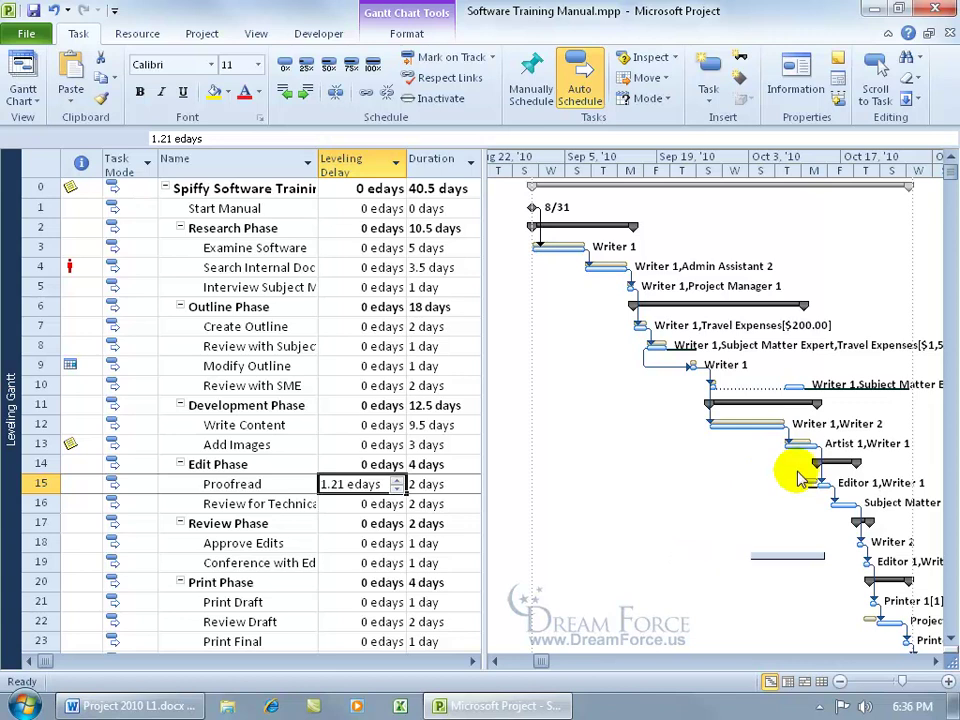
# Scroll down until row 24, the Manual Complete milestone on 10/27, is visible.
pyautogui.click(951, 642)
pyautogui.click(951, 642)
pyautogui.click(935, 661)
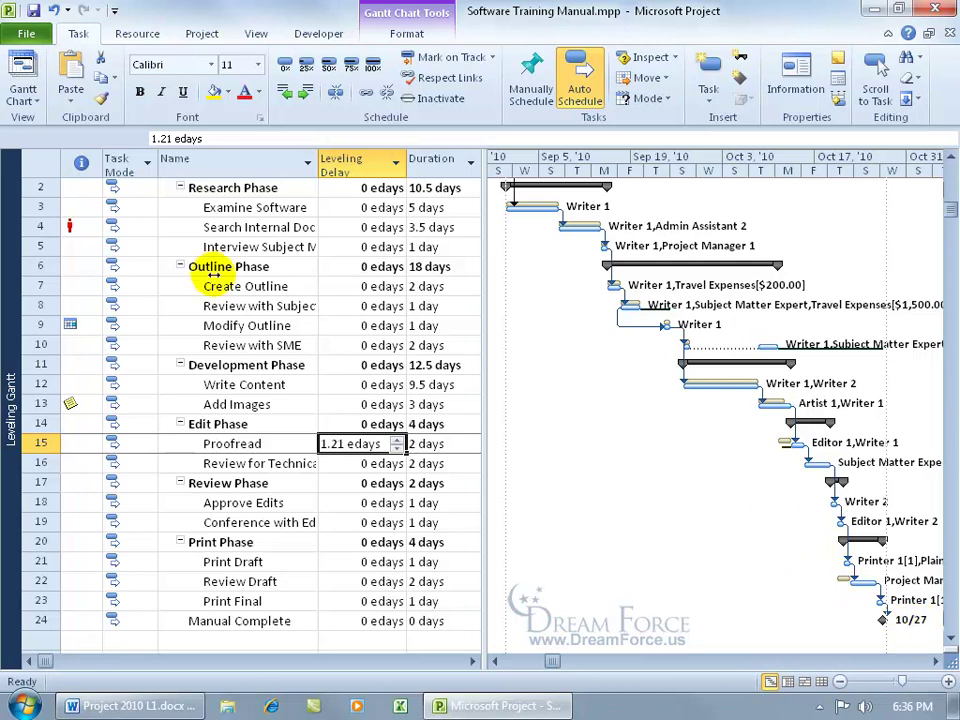
# Set Search Internal Documentation to ignore its scheduling problems.
pyautogui.moveTo(82, 229)
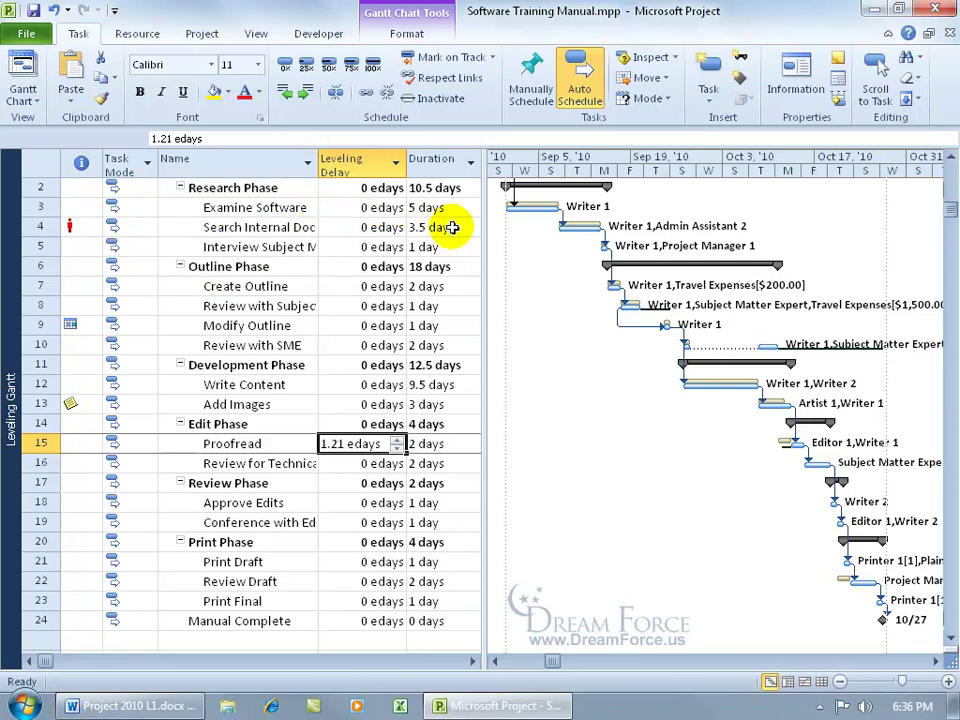
pyautogui.moveTo(583, 230)
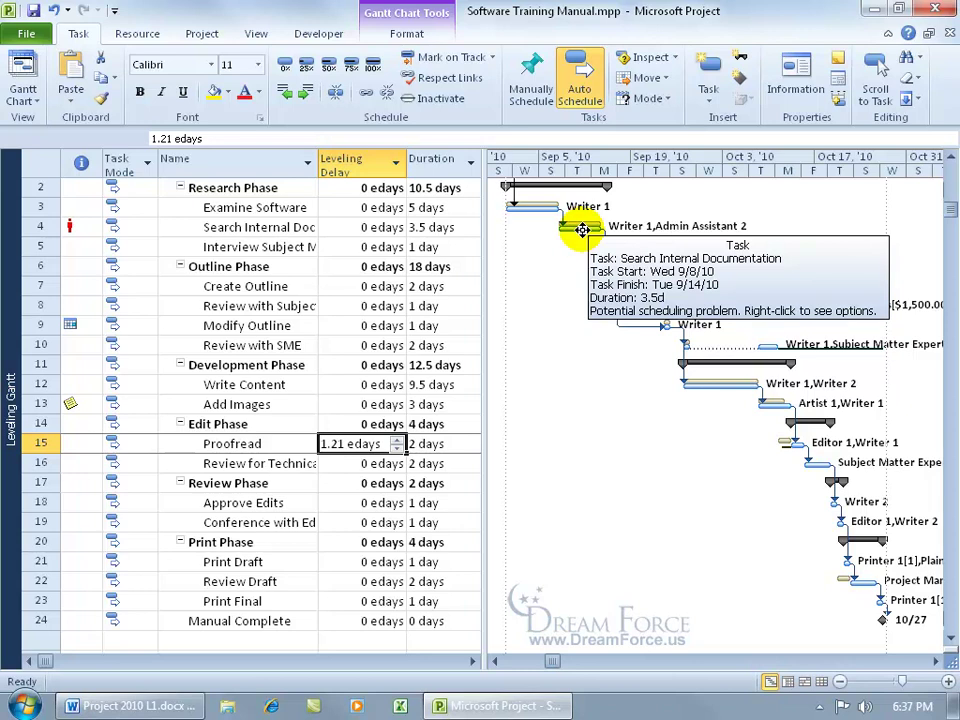
pyautogui.rightClick(582, 230)
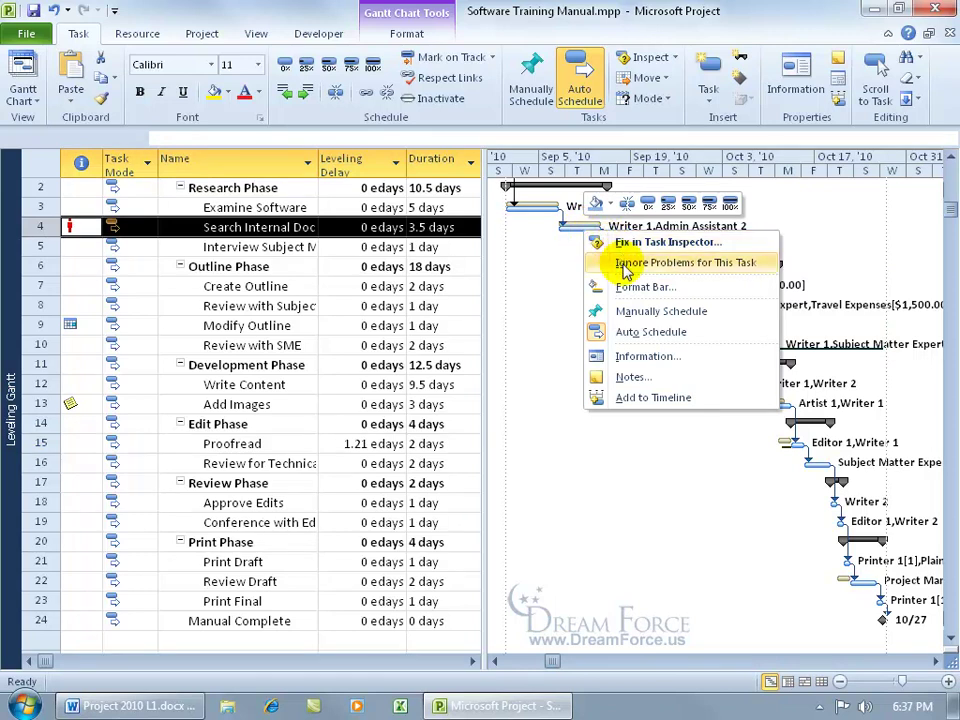
pyautogui.click(85, 226)
# Bring up the task's overallocation indicator options and dismiss them without choosing anything.
pyautogui.moveTo(85, 226)
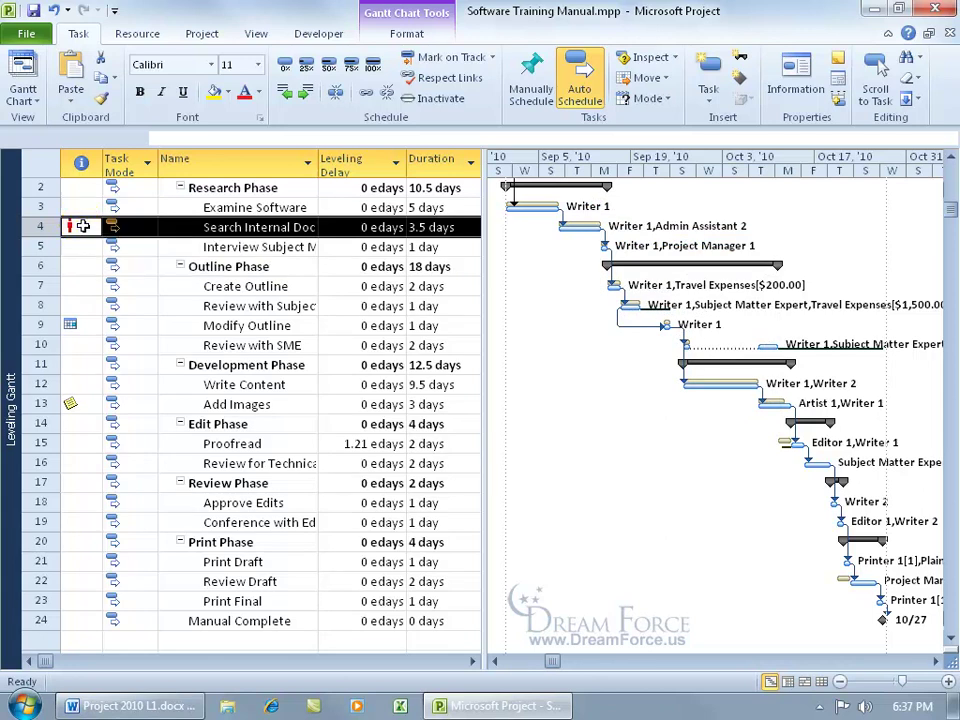
pyautogui.rightClick(86, 228)
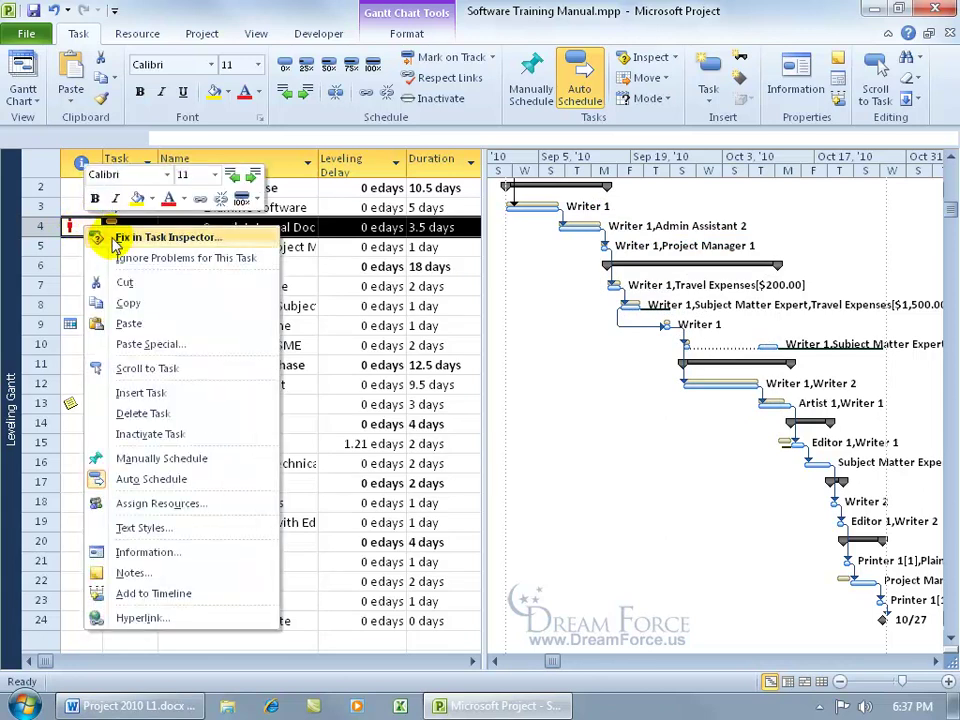
pyautogui.click(290, 237)
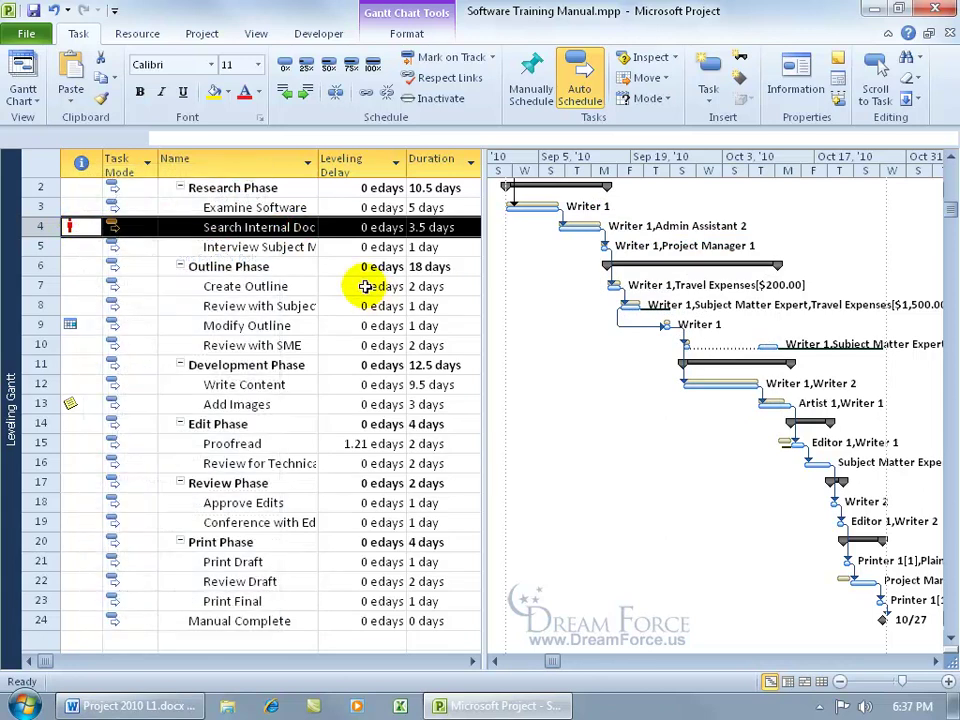
pyautogui.click(304, 227)
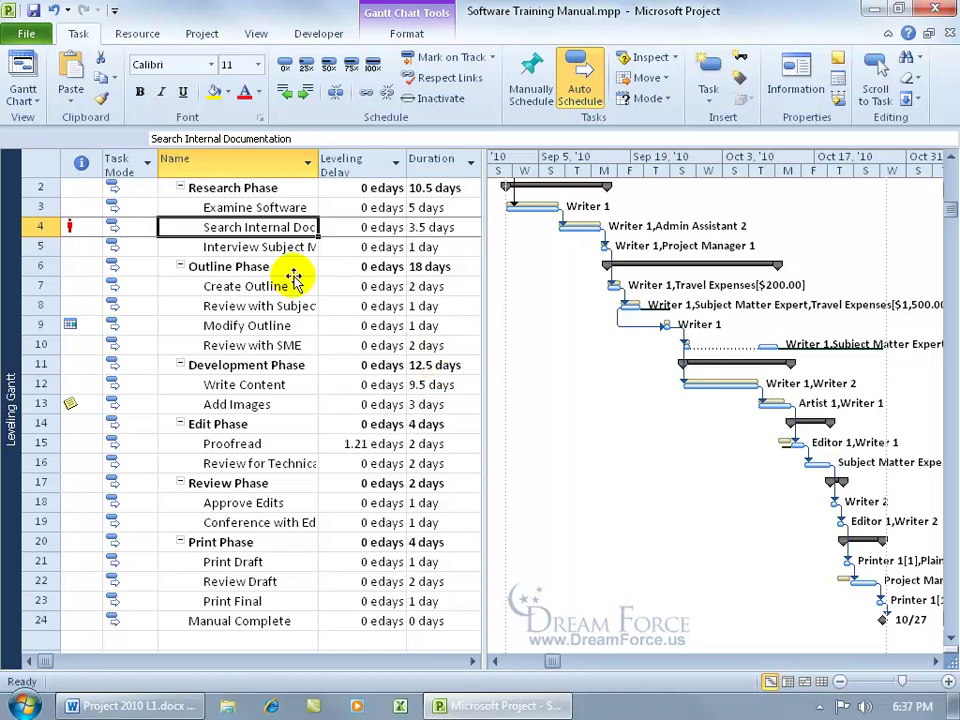
# Undo the ignore-problems change and bring up the Clear Leveling dialog.
pyautogui.click(55, 11)
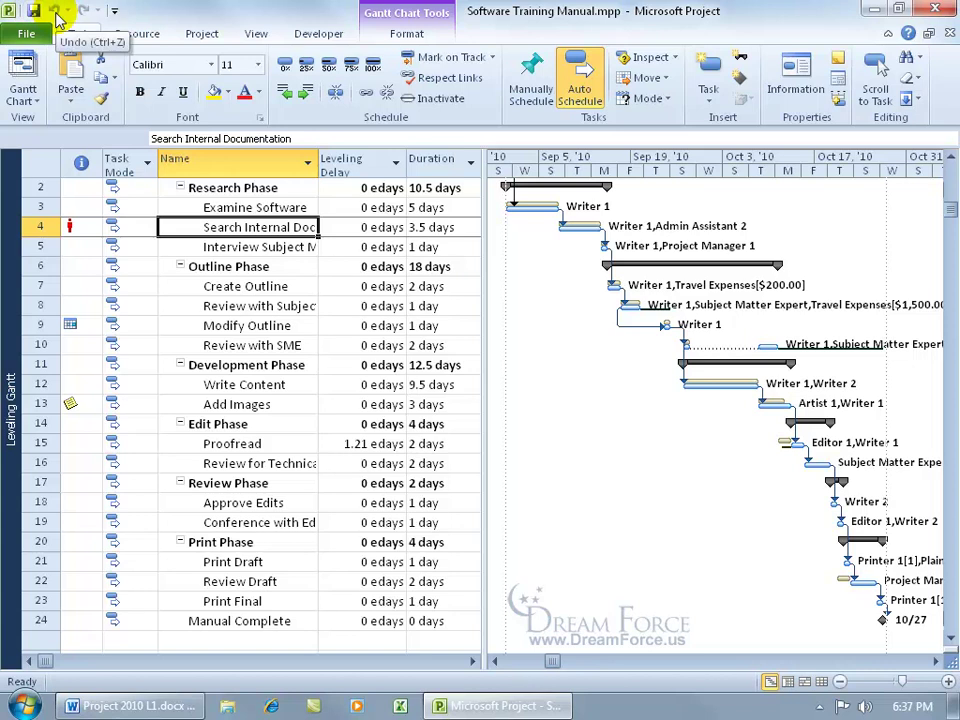
pyautogui.click(137, 35)
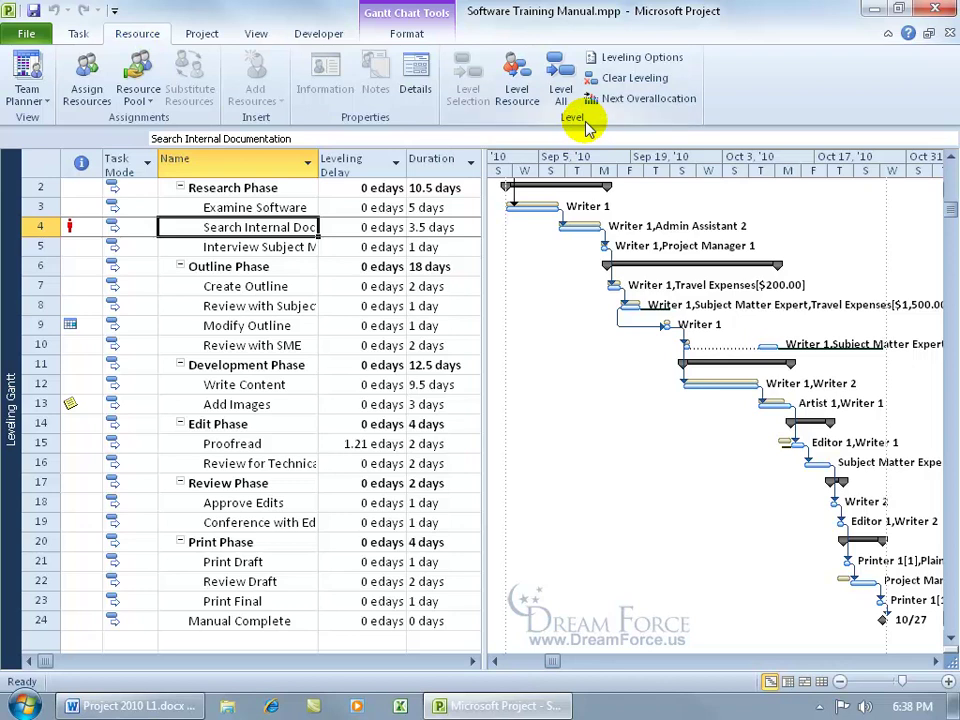
pyautogui.click(630, 80)
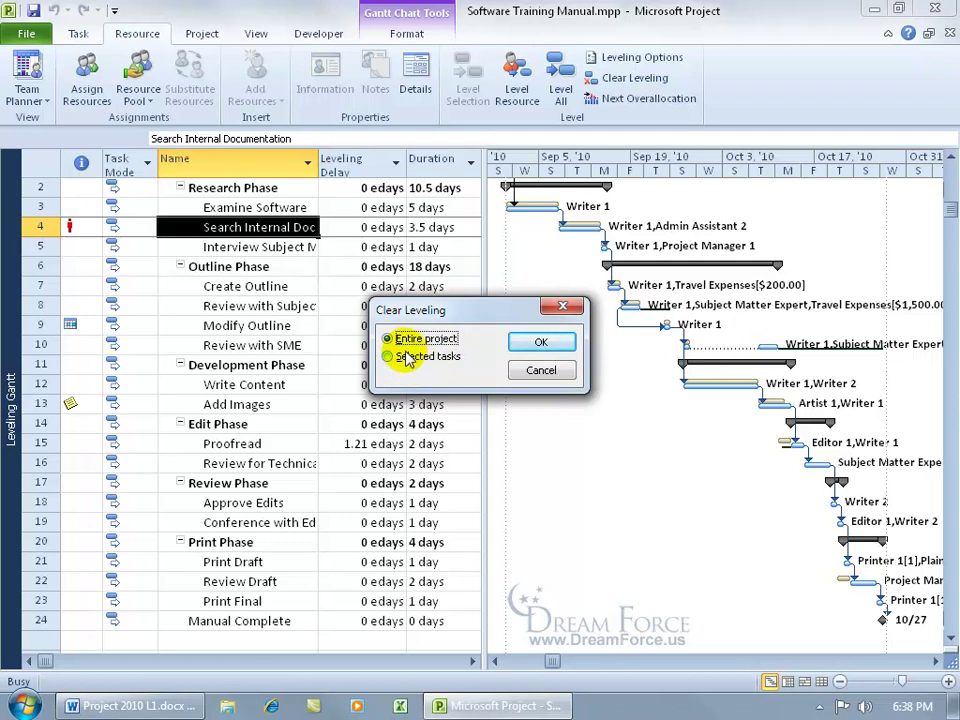
# Confirm Clear Leveling for the Entire project, resetting every task's leveling delay to 0 edays.
pyautogui.click(538, 340)
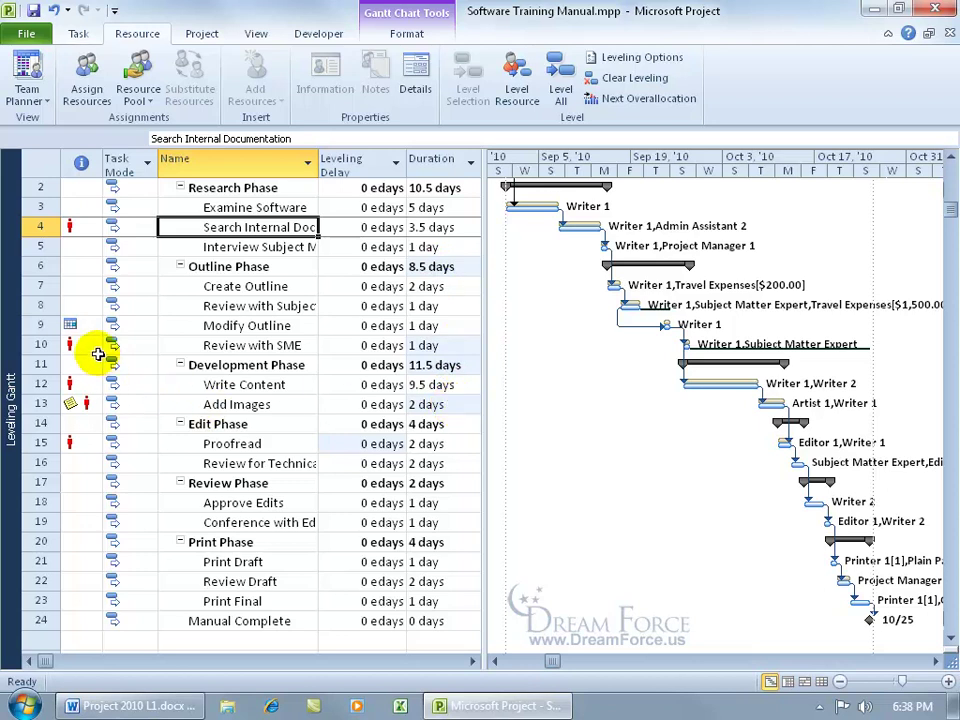
pyautogui.moveTo(90, 348)
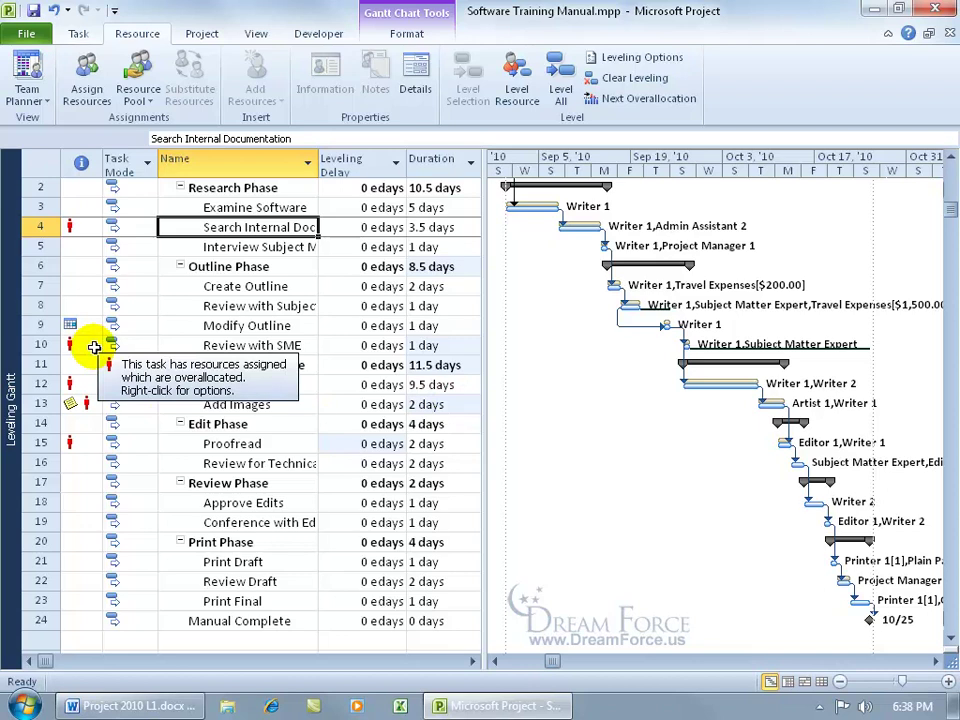